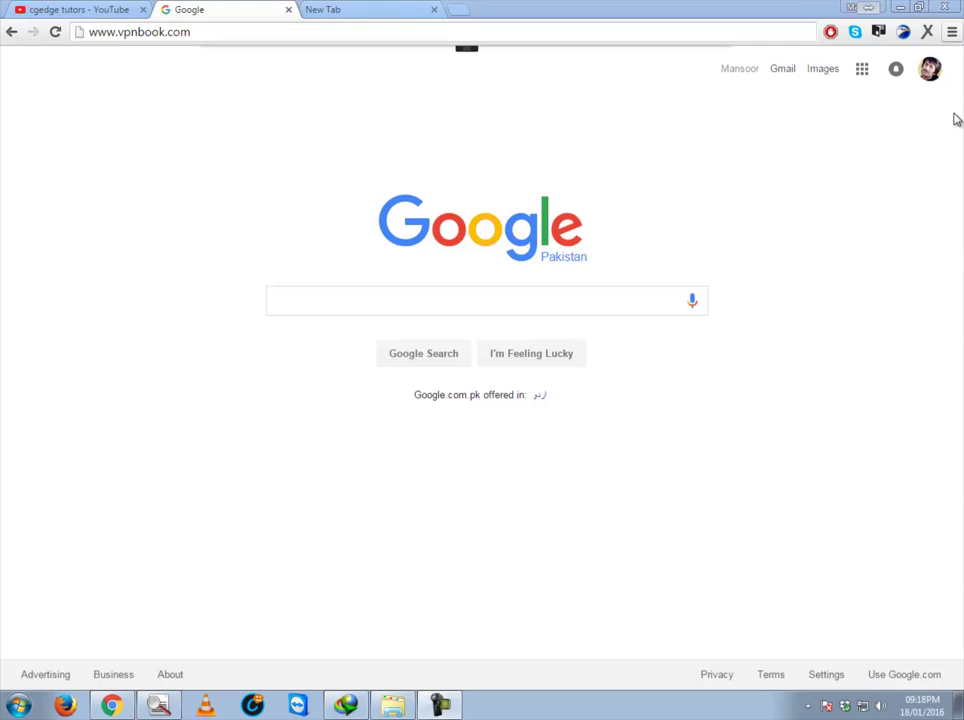
Step: Start setting up a workplace connection that uses the existing Internet connection (VPN) from the Network and Sharing Center
right_click(866, 708)
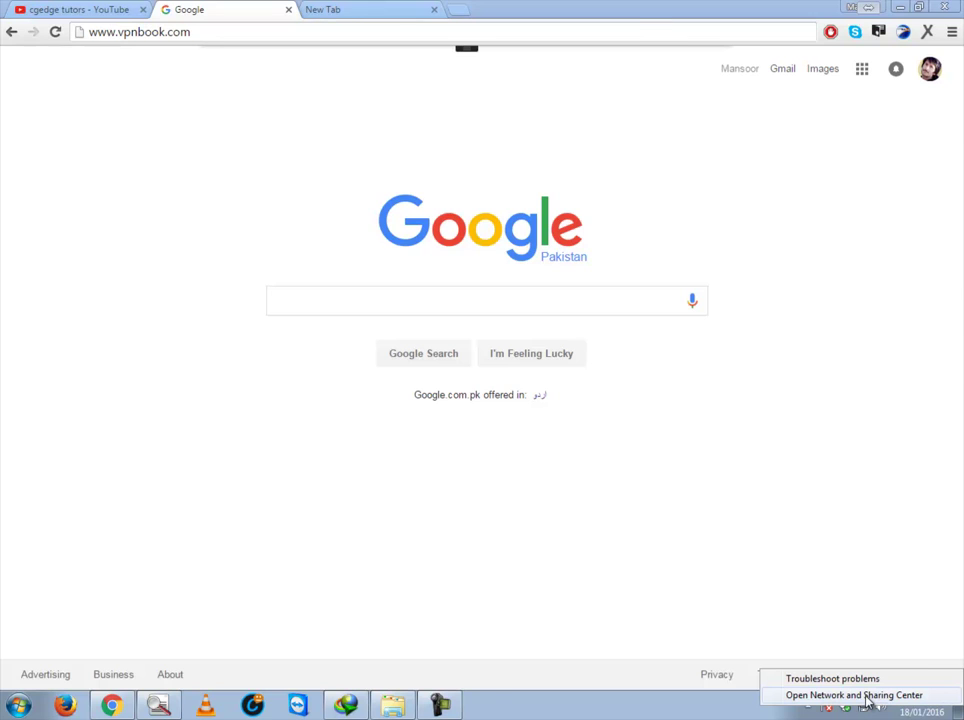
click(866, 695)
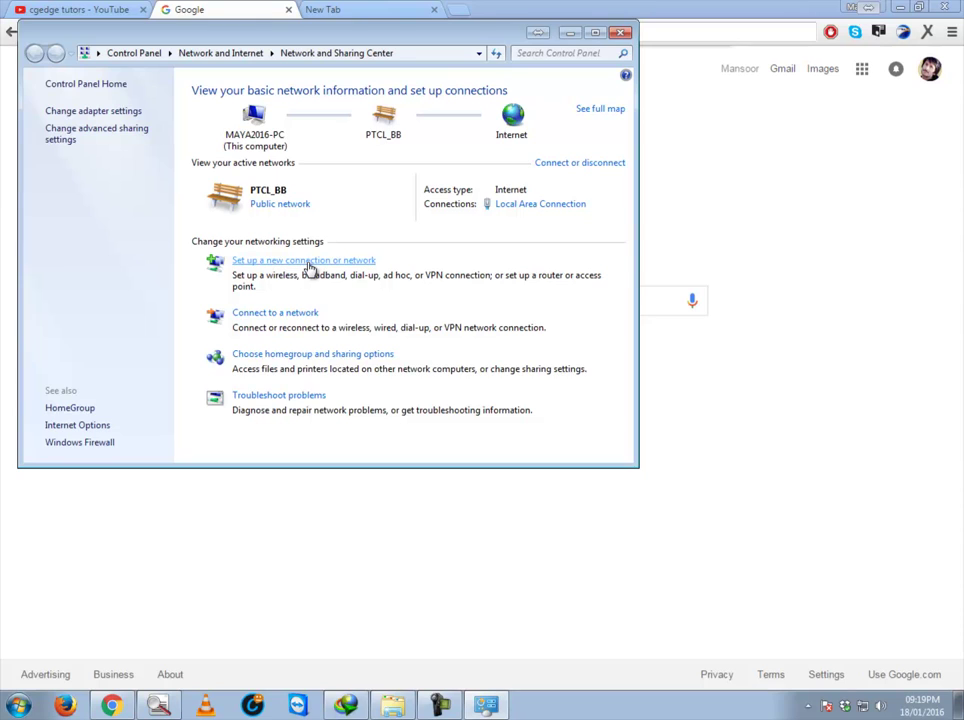
click(309, 263)
click(357, 370)
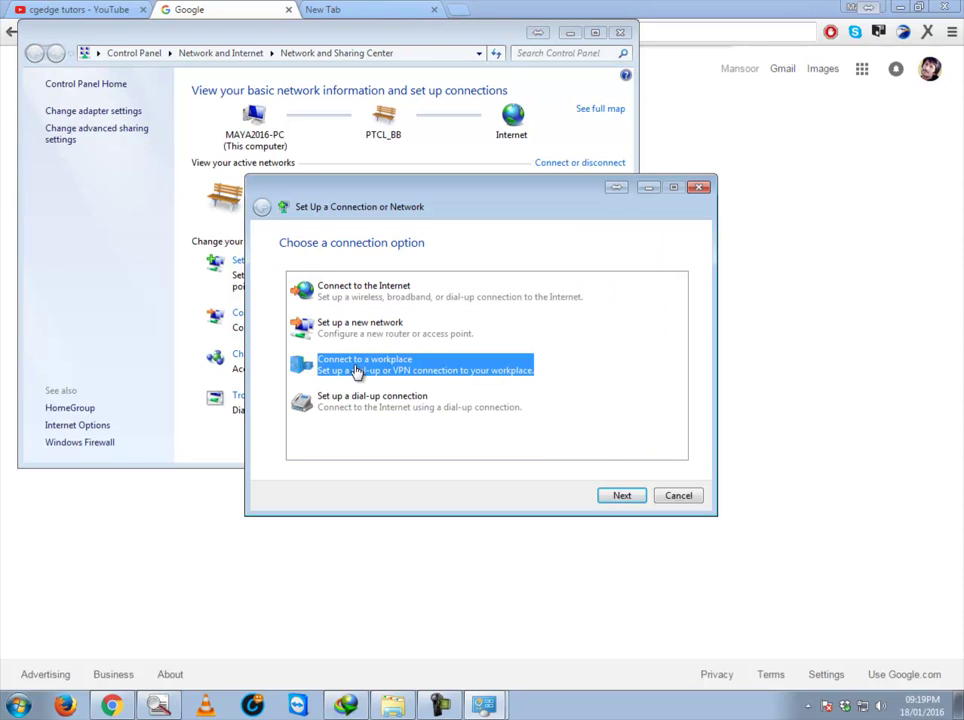
click(620, 495)
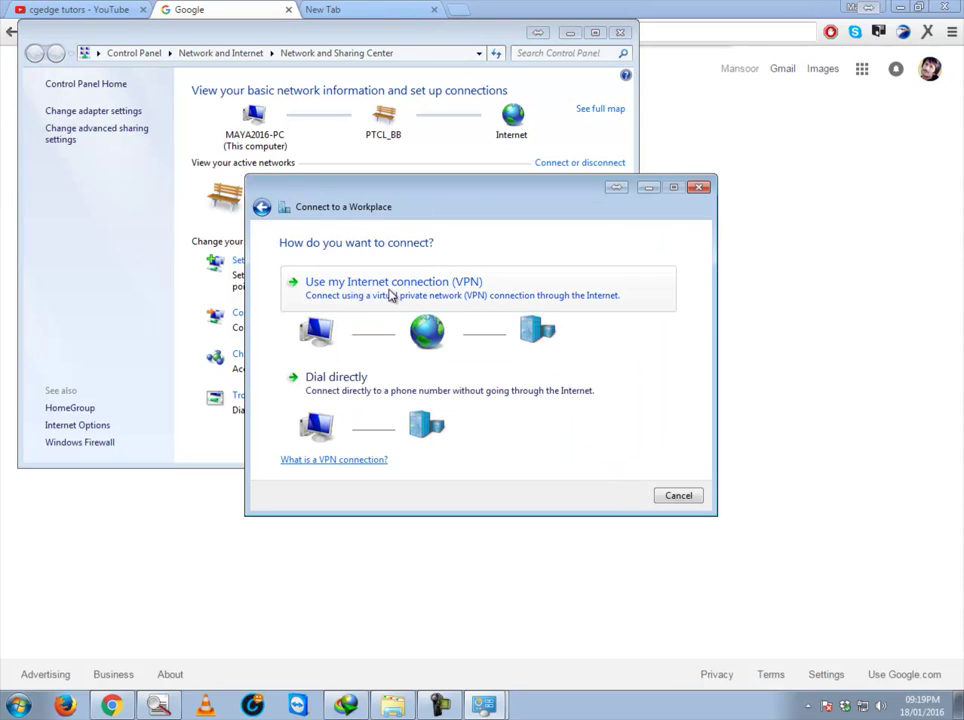
click(471, 293)
drag(506, 40, 447, 403)
click(516, 388)
drag(462, 203, 587, 154)
click(245, 32)
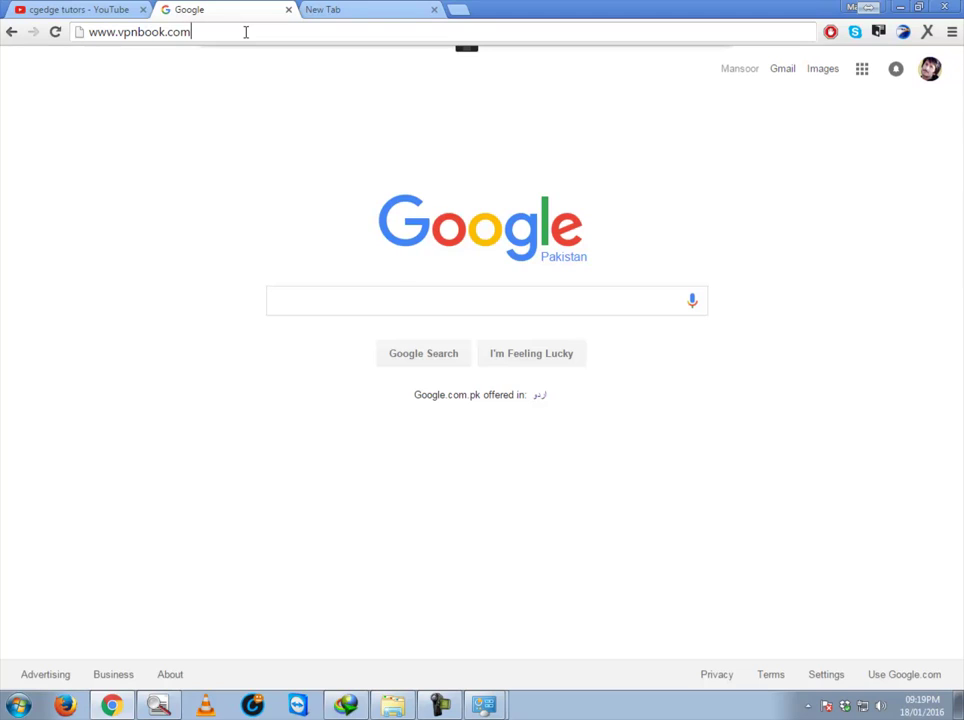
key(Return)
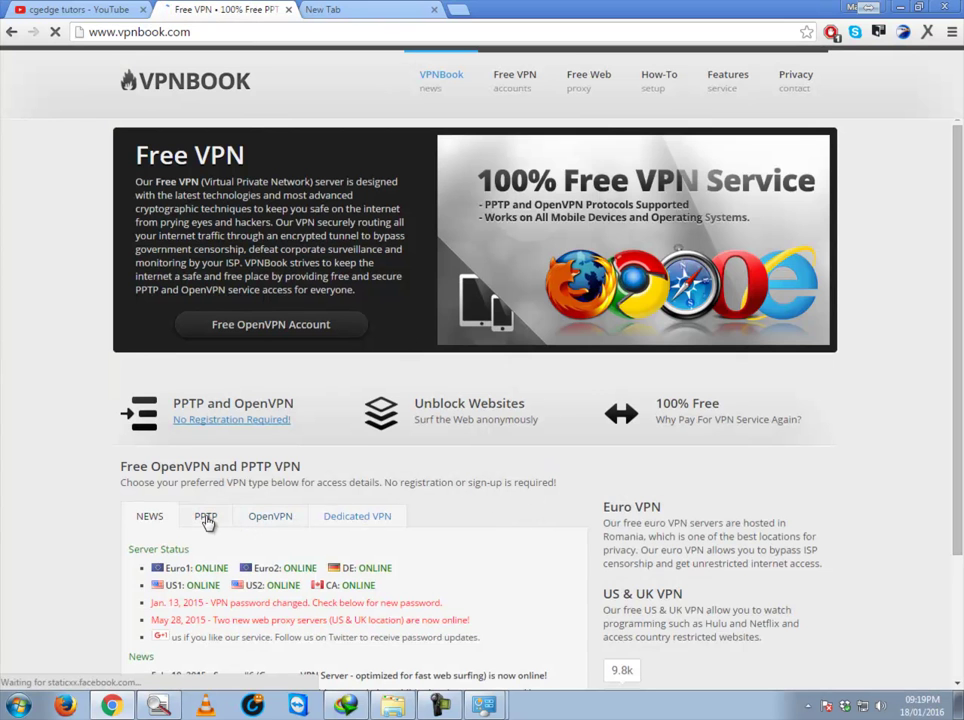
click(205, 516)
scroll(237, 437, down, 1)
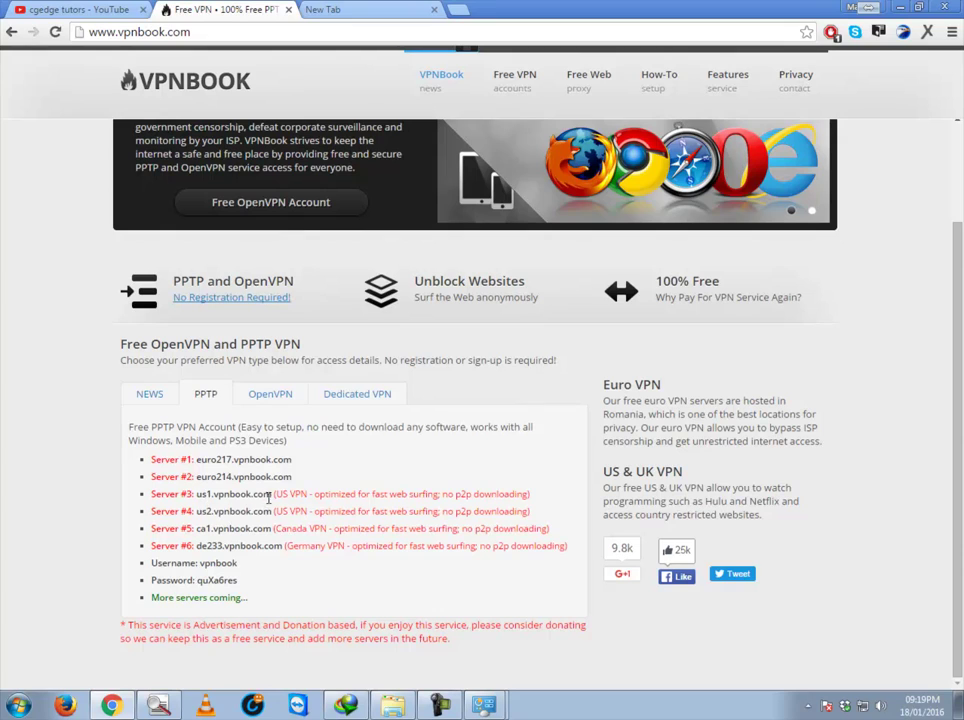
Step: Copy us1.vpnbook.com from the PPTP list as the Internet address, name the destination VPNbook and continue to the sign-in details
drag(271, 496, 200, 498)
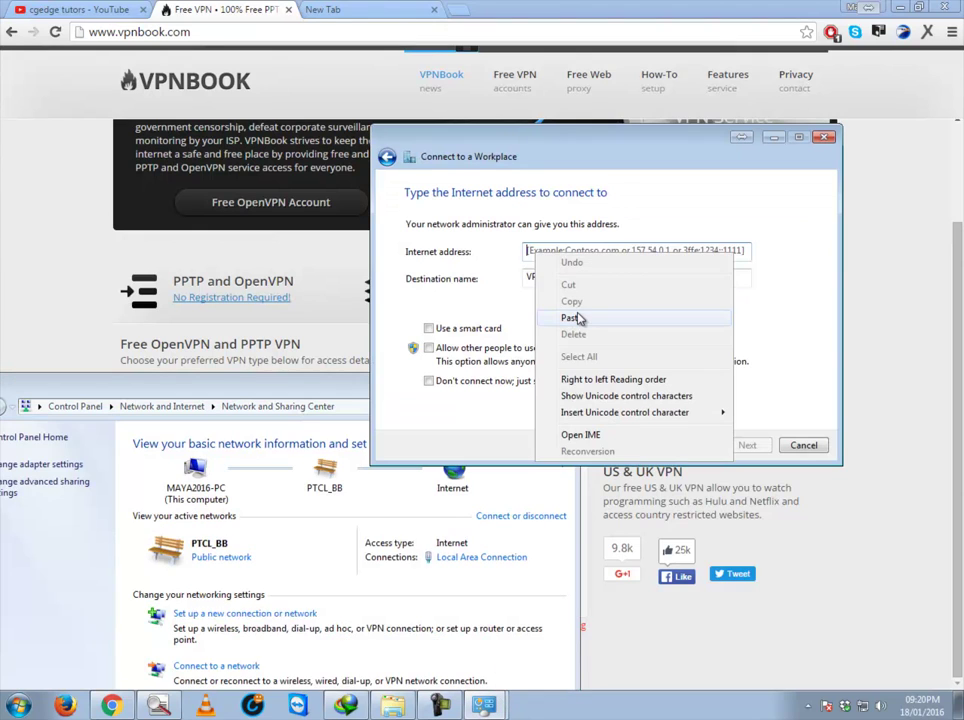
click(577, 316)
drag(596, 278, 590, 304)
key(BackSpace)
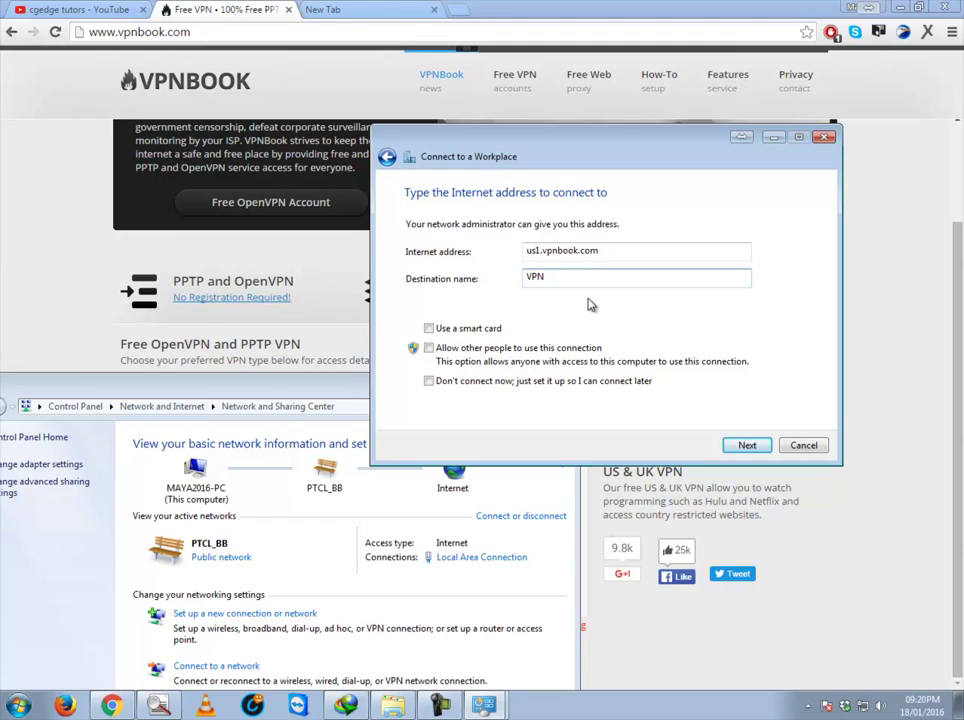
text(book)
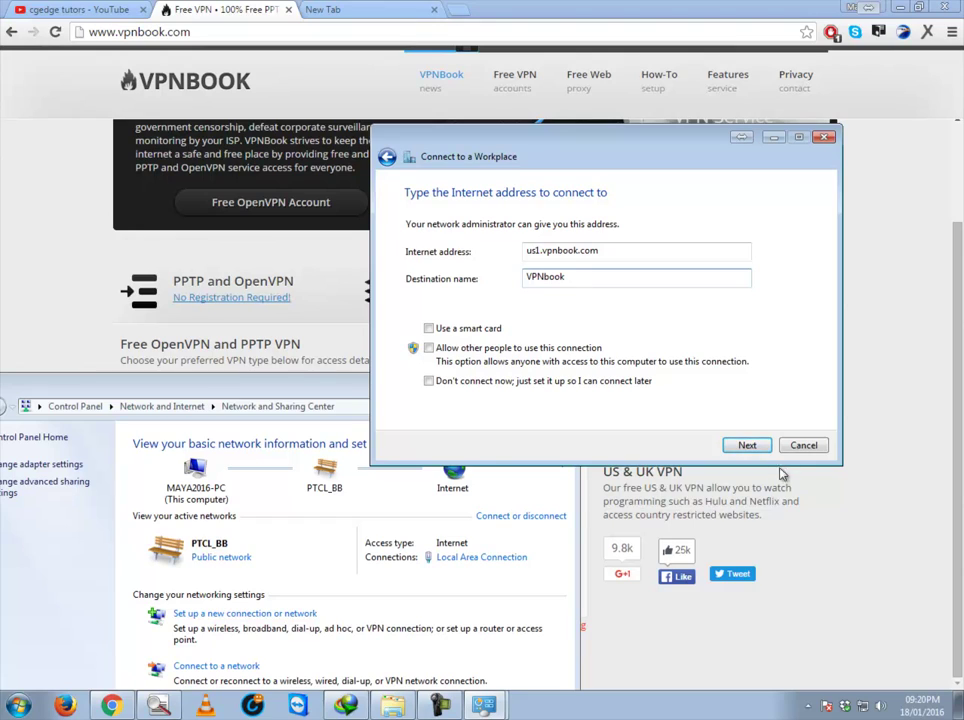
click(755, 446)
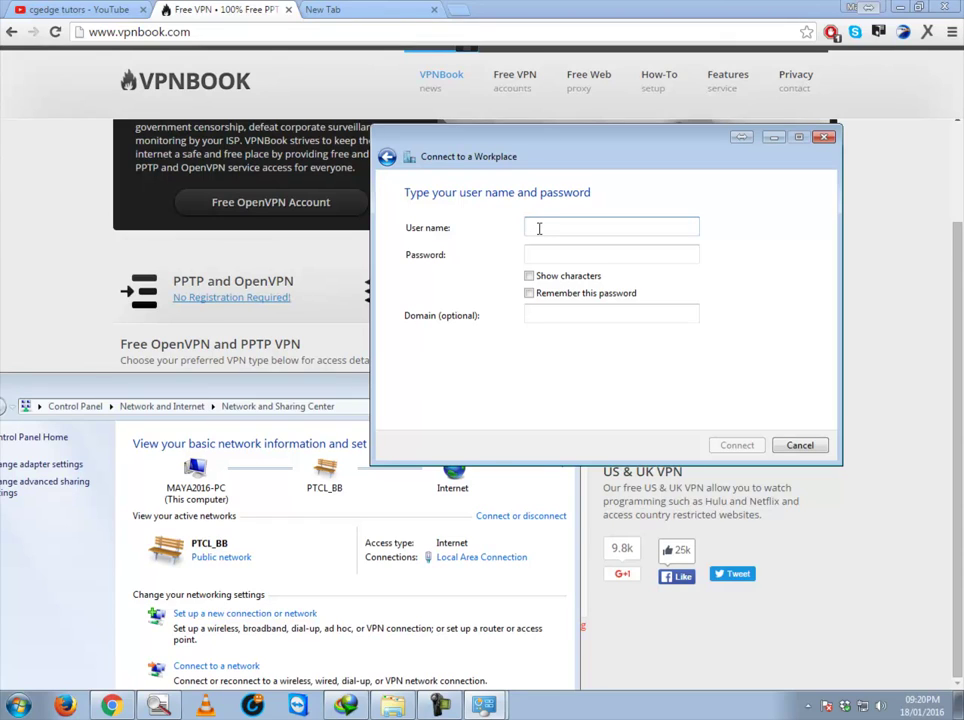
Step: Enter vpnbook in lowercase as the connection's user name
text(VPNBOOK)
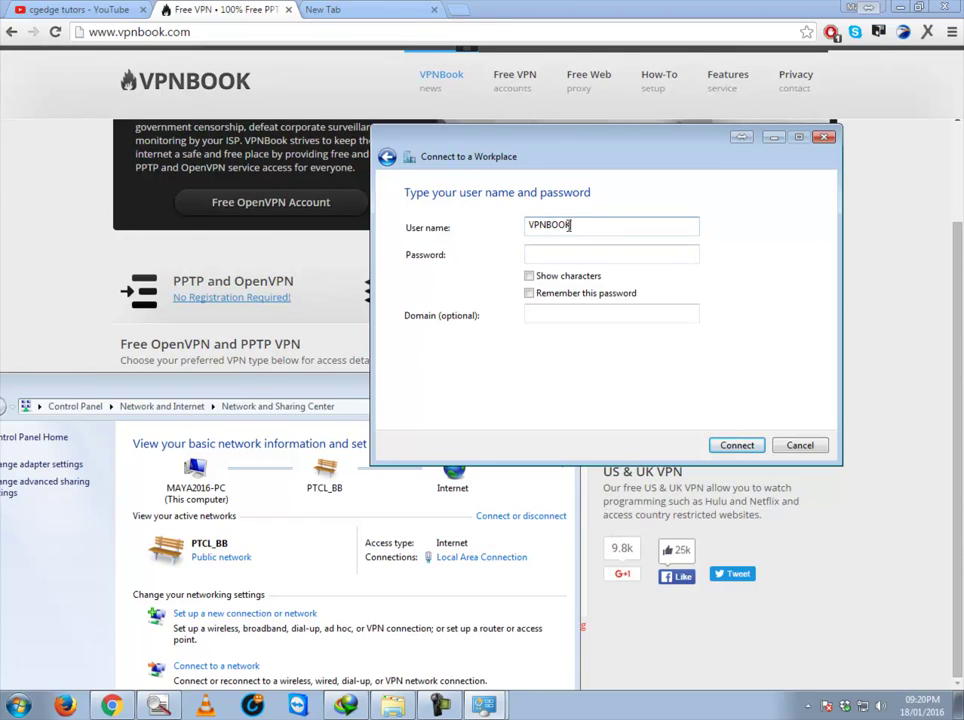
drag(566, 152, 684, 136)
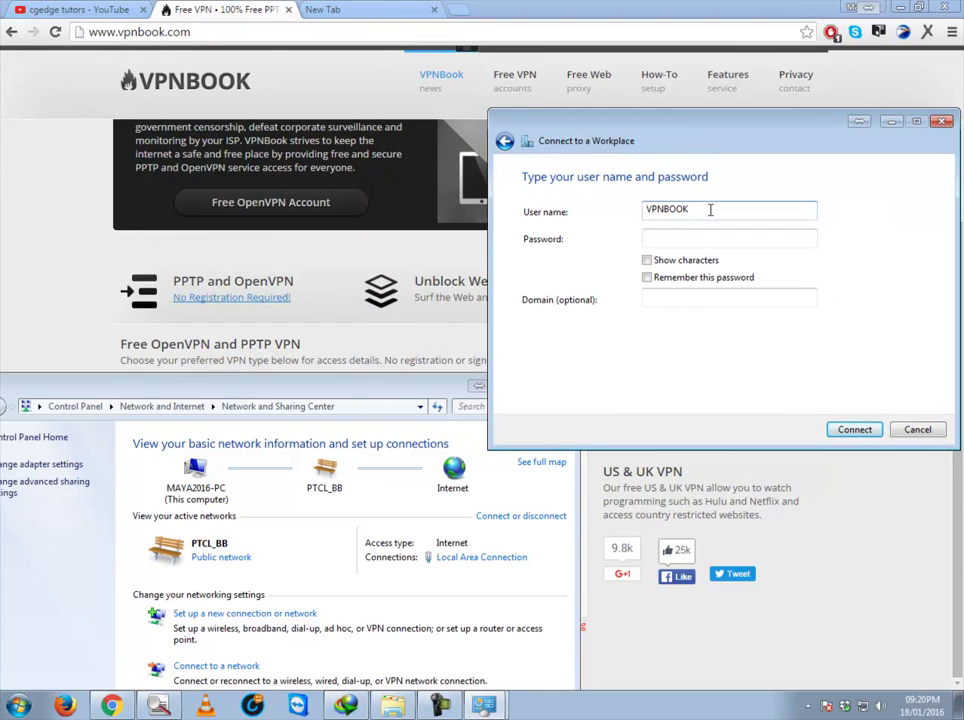
drag(710, 209, 596, 224)
text(vpnbook)
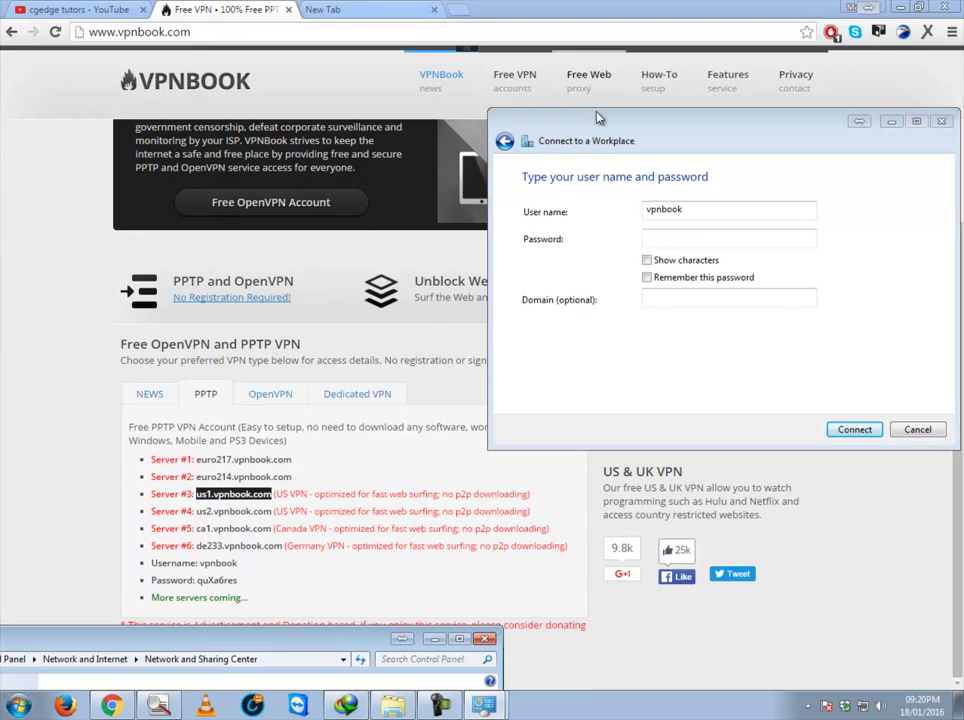
drag(598, 118, 365, 128)
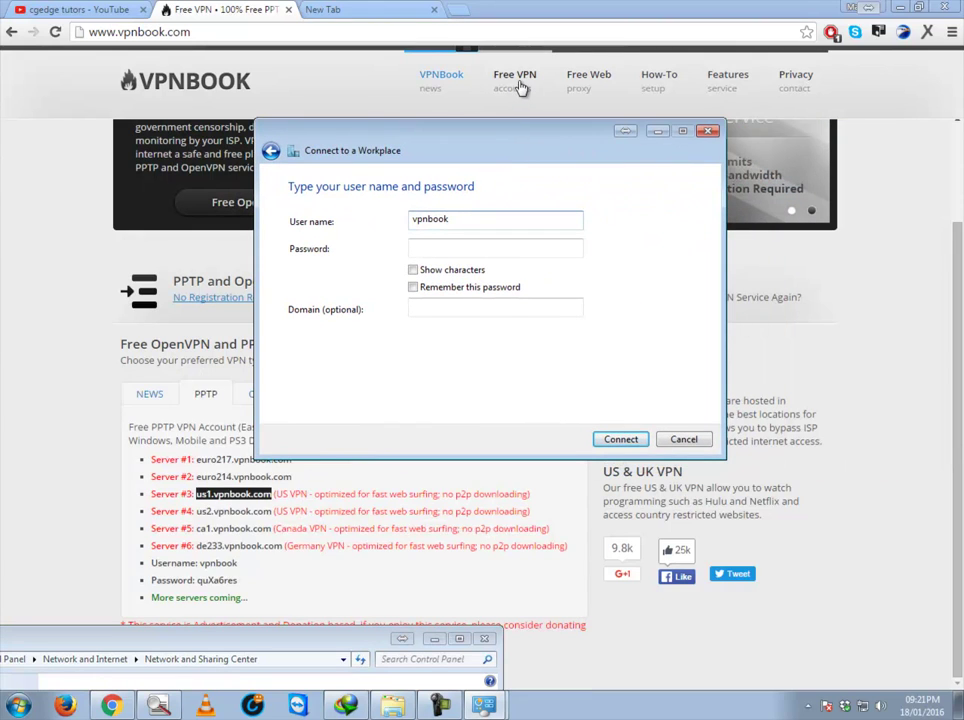
Step: Copy the password from the Free VPN accounts page into the connection's password field, have it remembered and connect
click(520, 88)
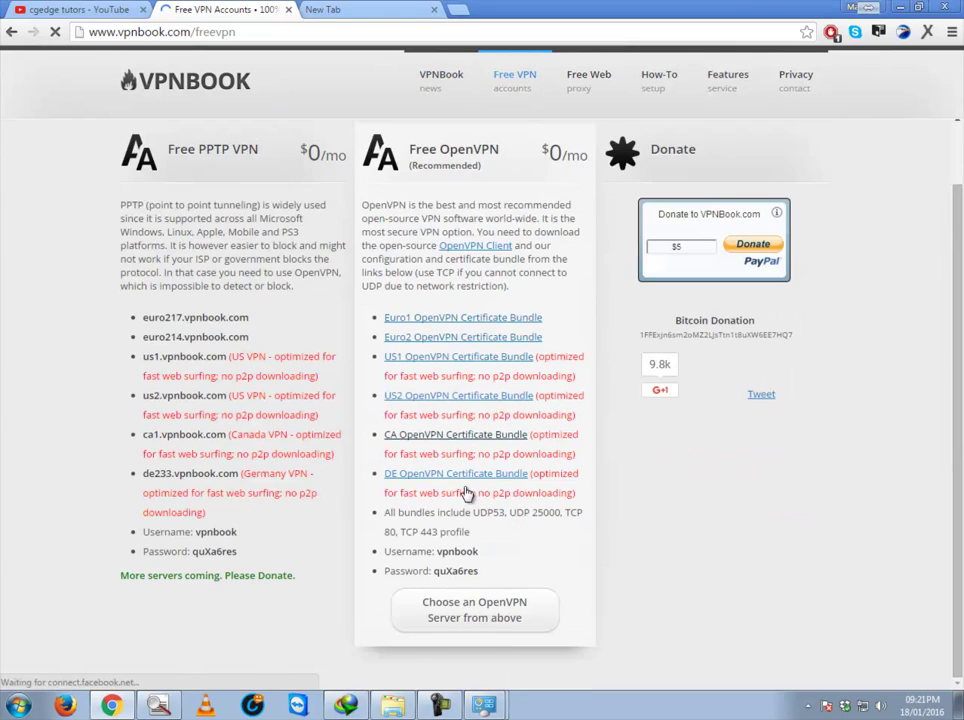
drag(465, 575, 436, 572)
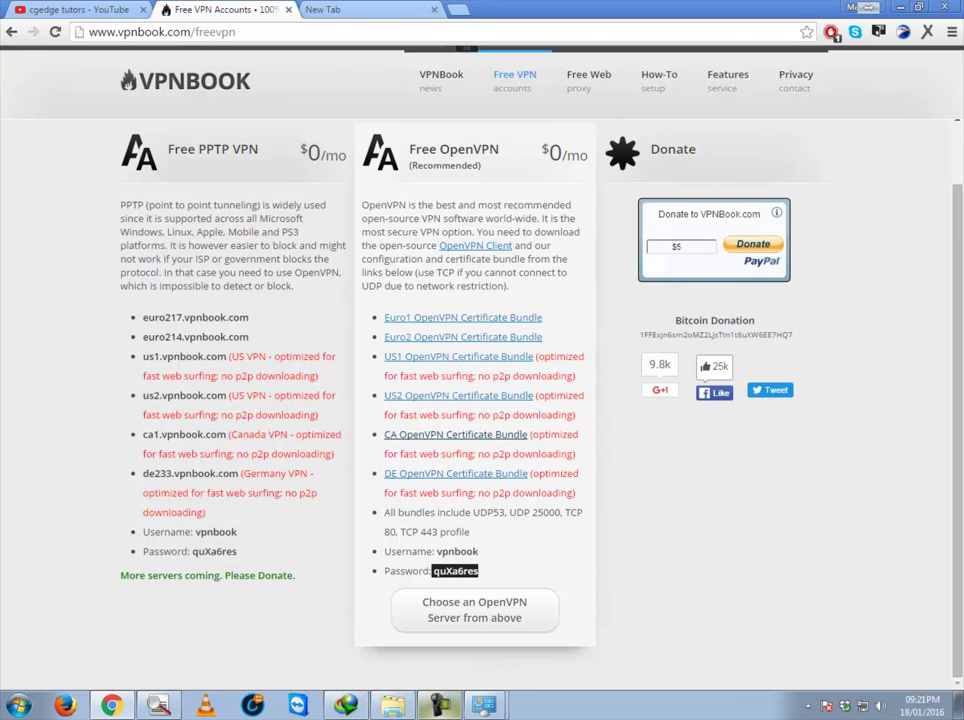
click(485, 705)
key(ctrl+v)
click(422, 289)
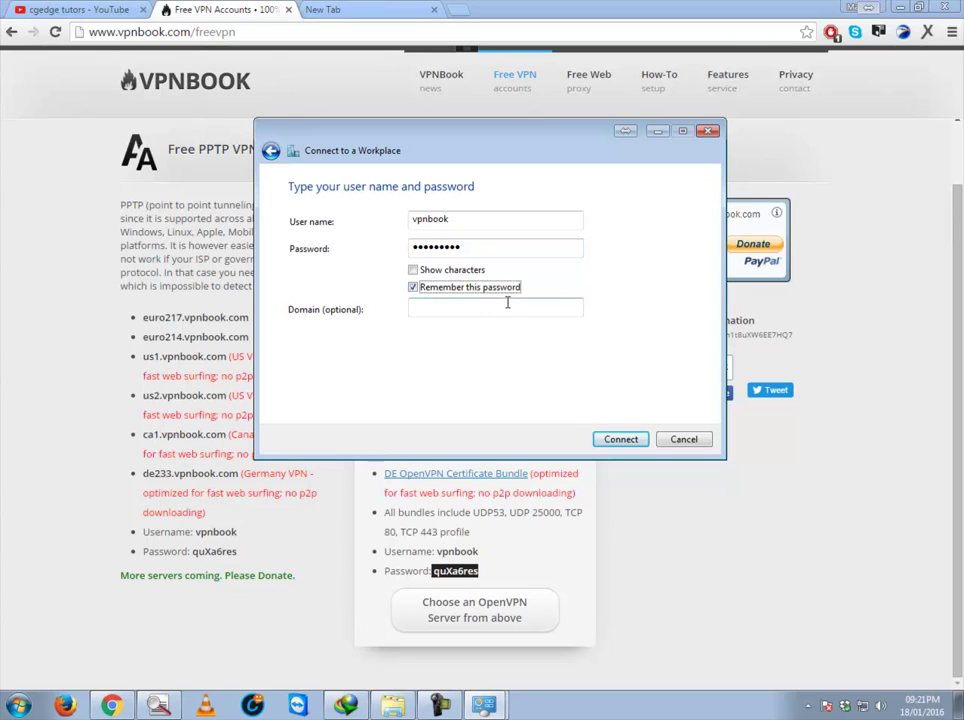
click(621, 440)
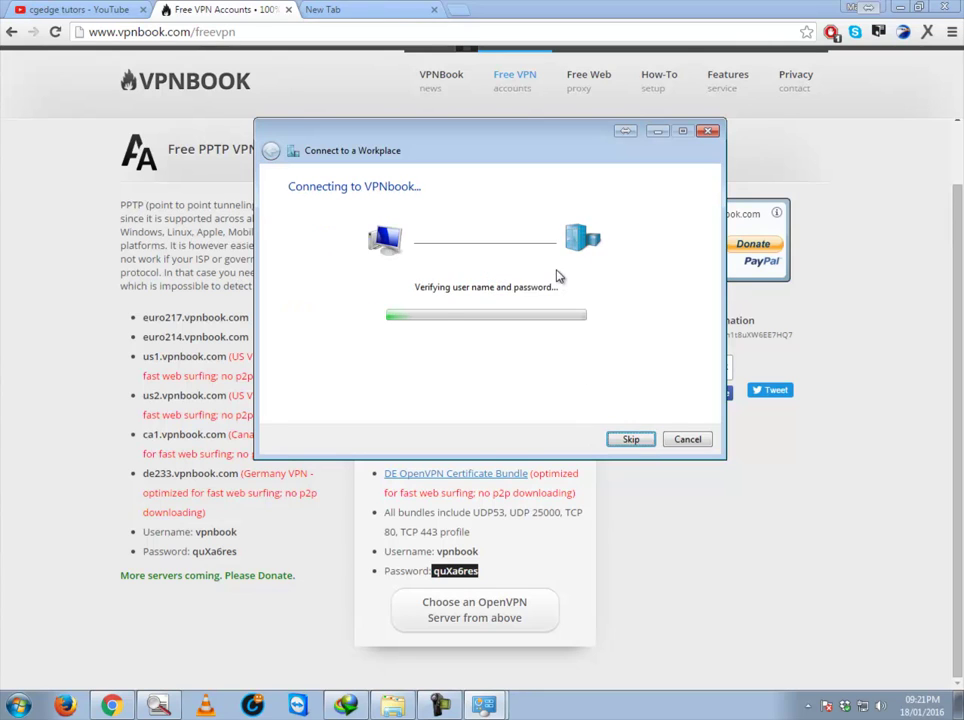
Step: Re-enter the VPN password copied afresh from the Free OpenVPN section, complete the connection and close the setup wizard
drag(510, 183, 175, 126)
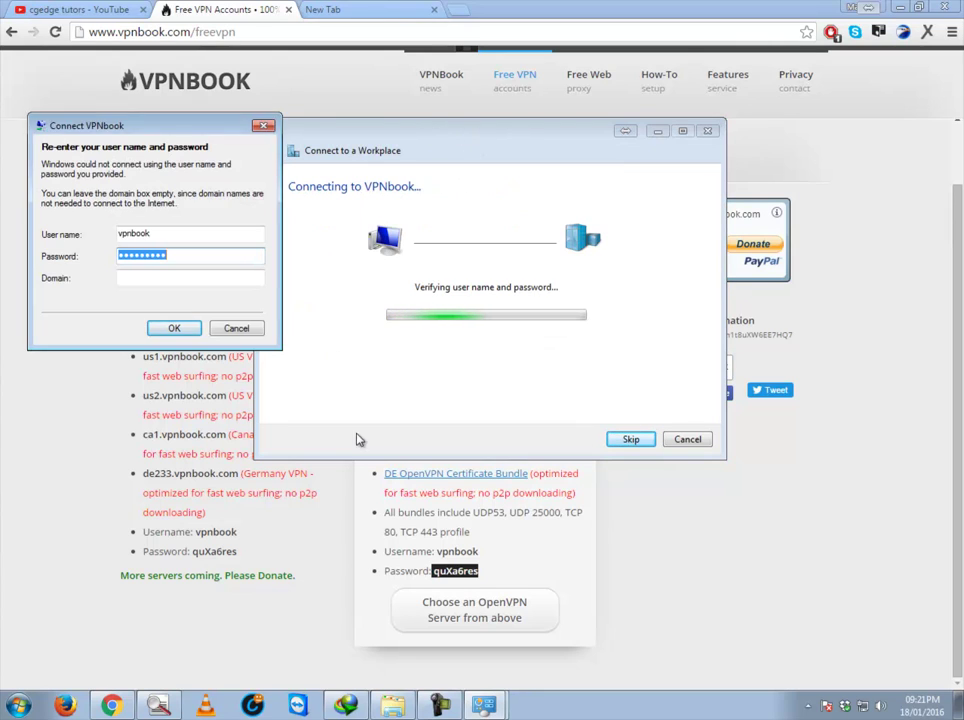
click(478, 575)
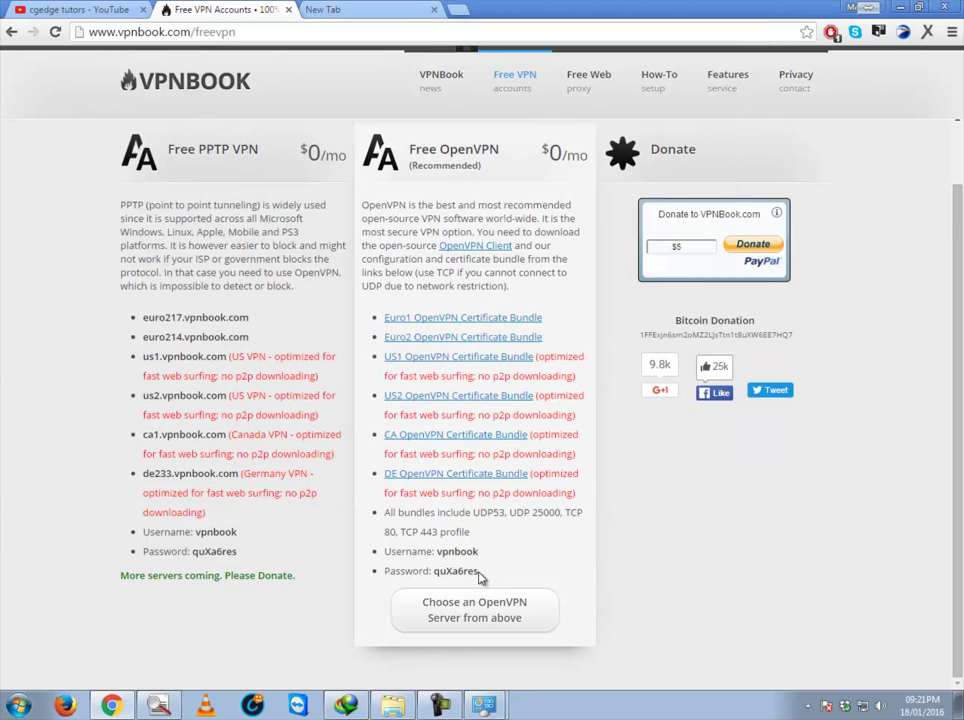
double_click(455, 571)
right_click(440, 570)
click(475, 384)
click(484, 705)
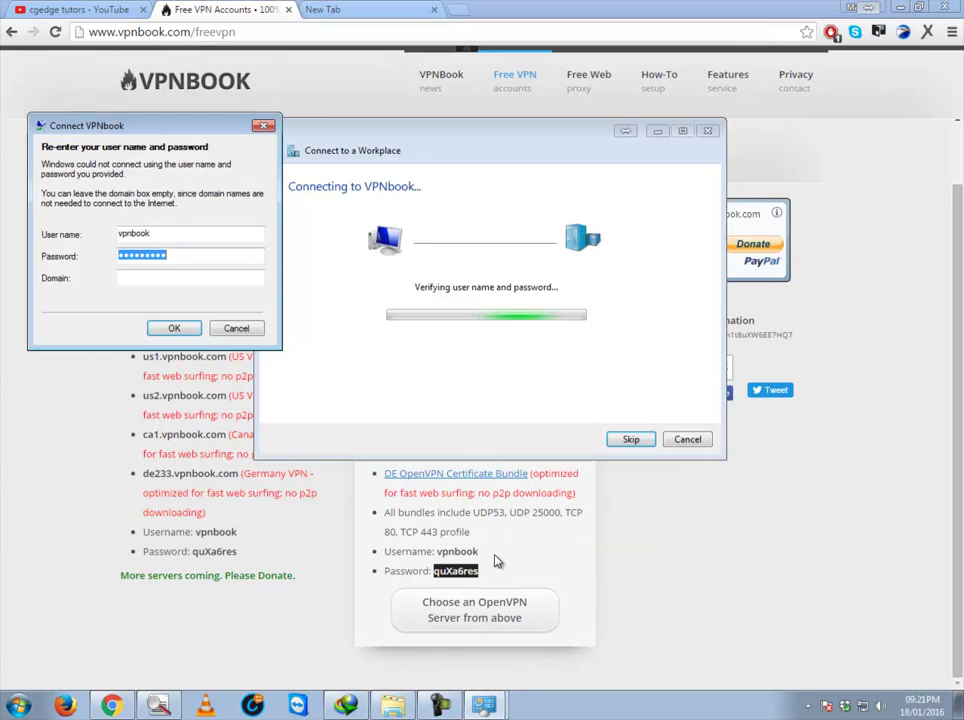
right_click(142, 256)
click(187, 323)
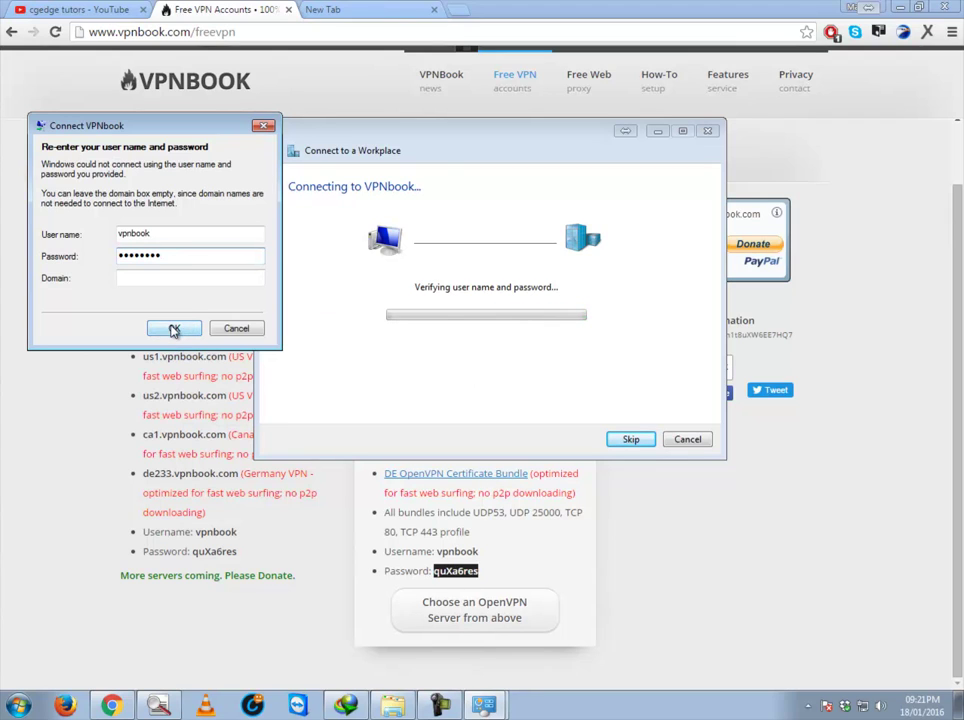
click(174, 330)
click(507, 383)
click(370, 327)
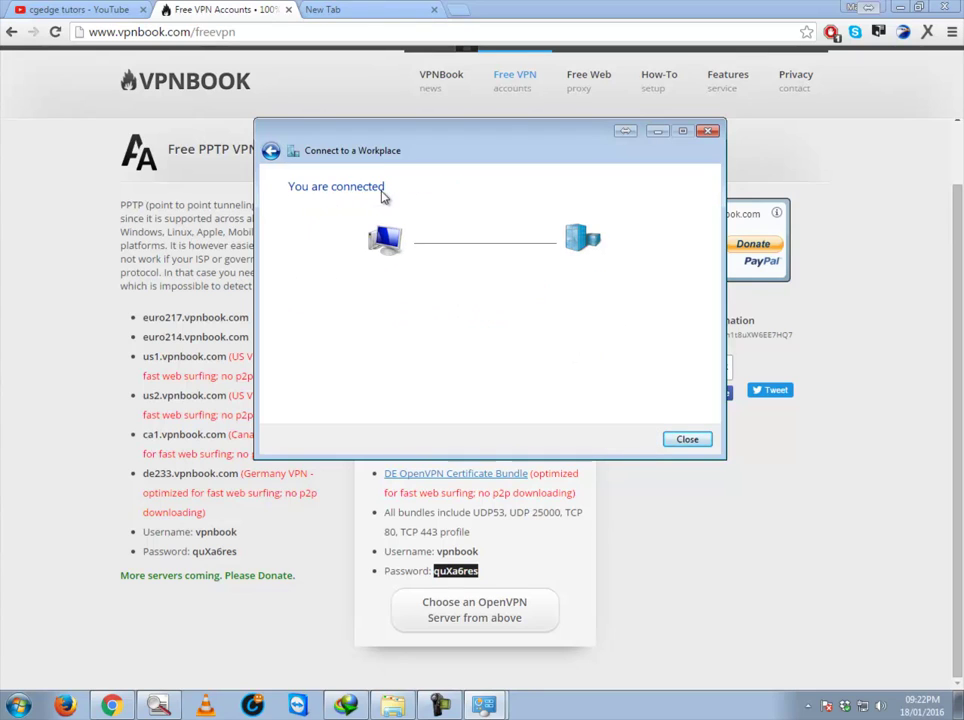
click(688, 442)
Step: Check the VPNbook status in the current network connections and look through the open browser tabs
click(864, 707)
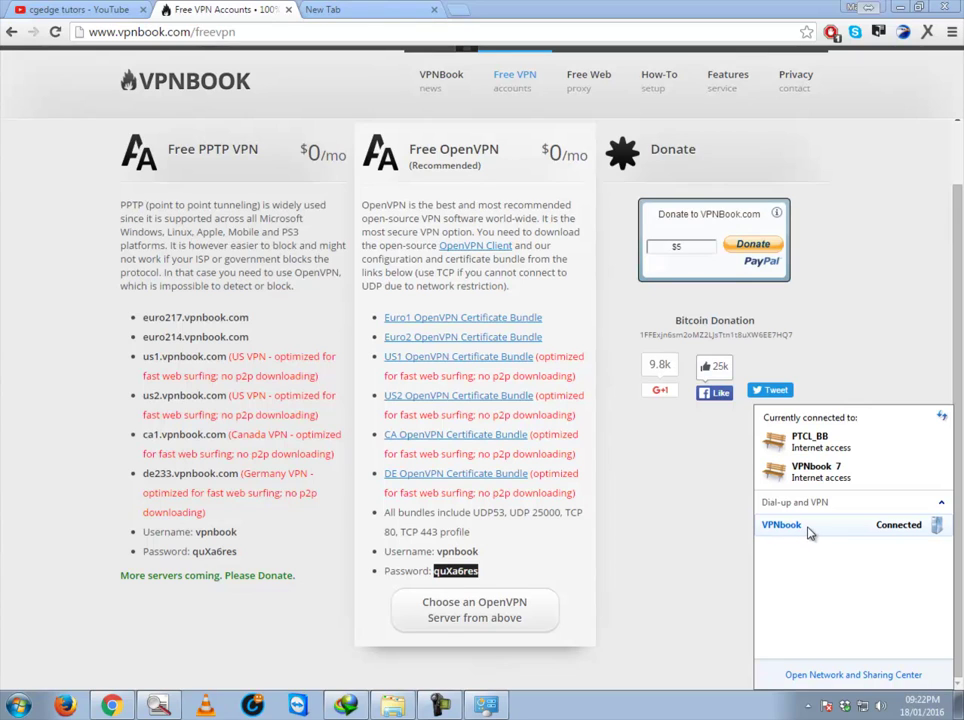
click(335, 9)
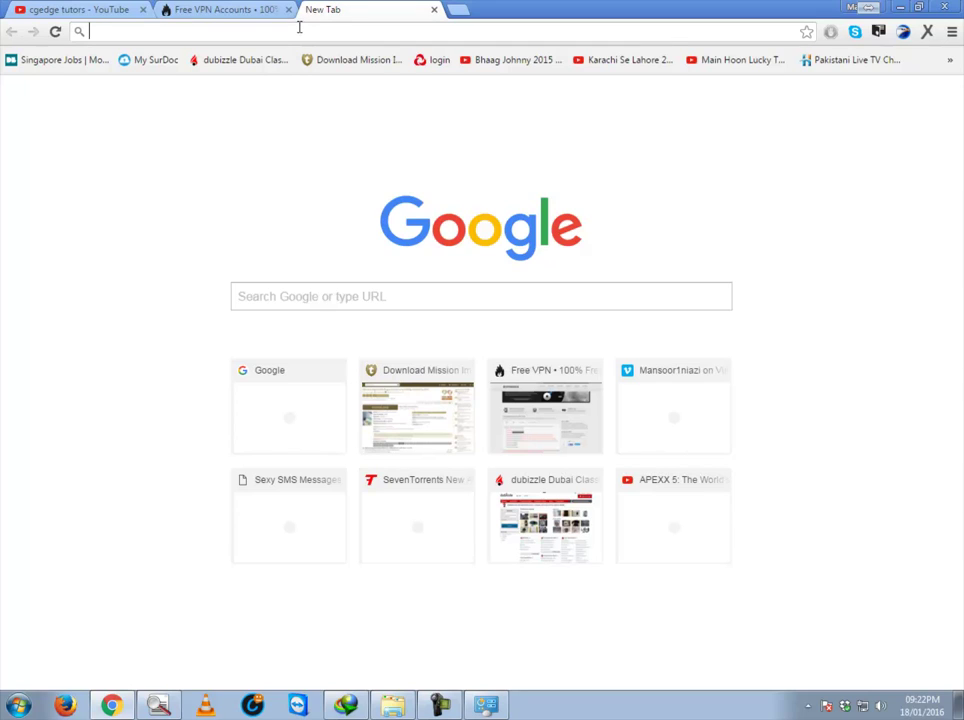
click(864, 708)
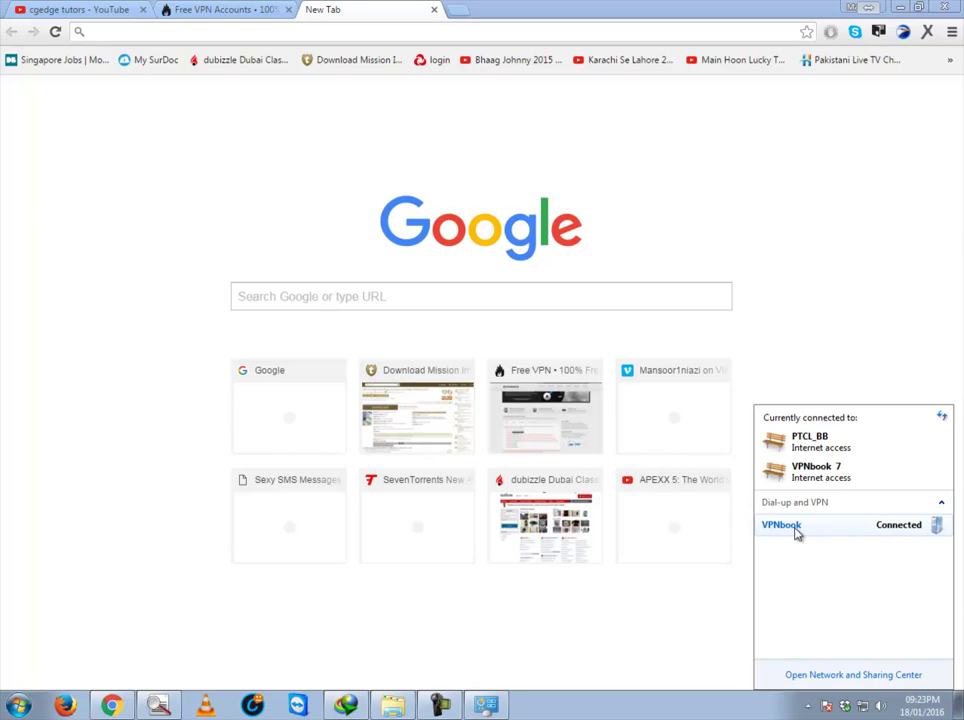
click(456, 9)
click(357, 9)
click(224, 8)
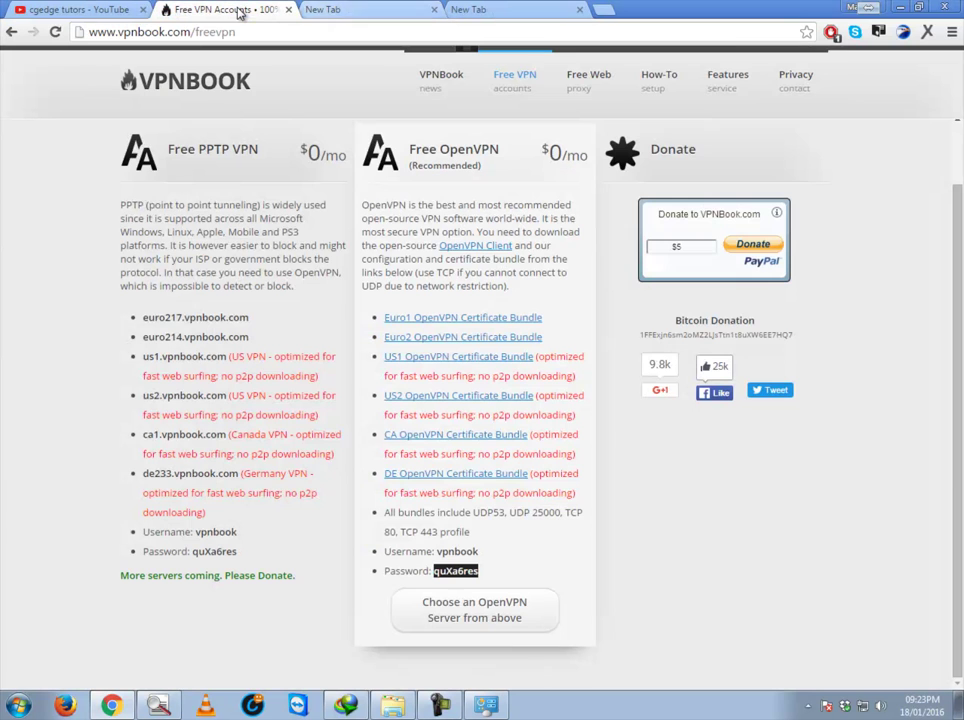
click(877, 708)
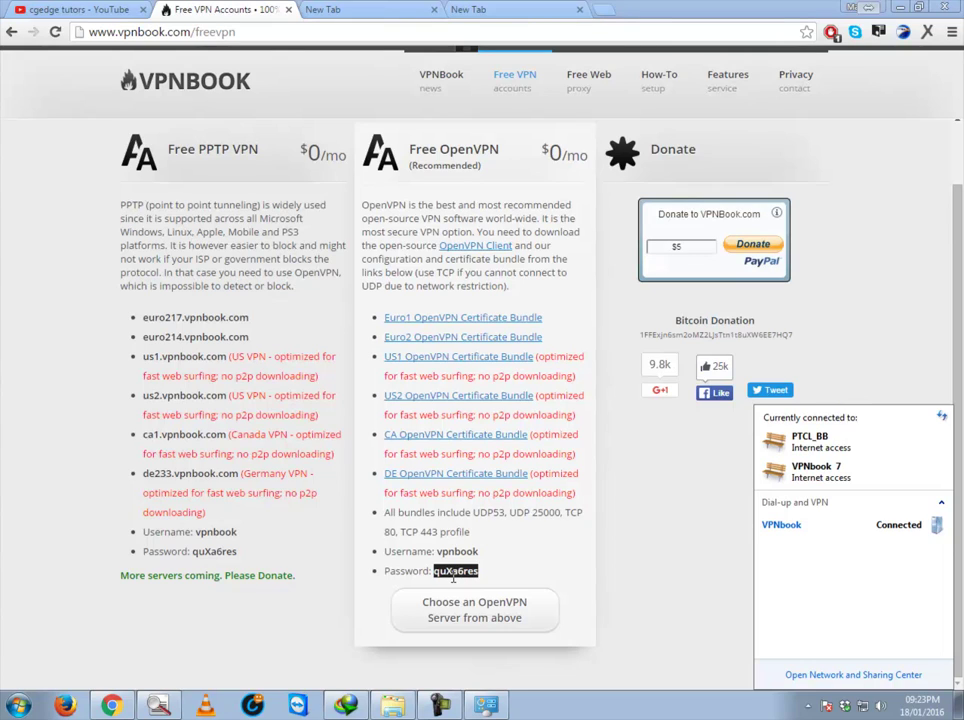
Step: Copy the password listed in the Free OpenVPN section again
click(484, 578)
drag(484, 578, 436, 578)
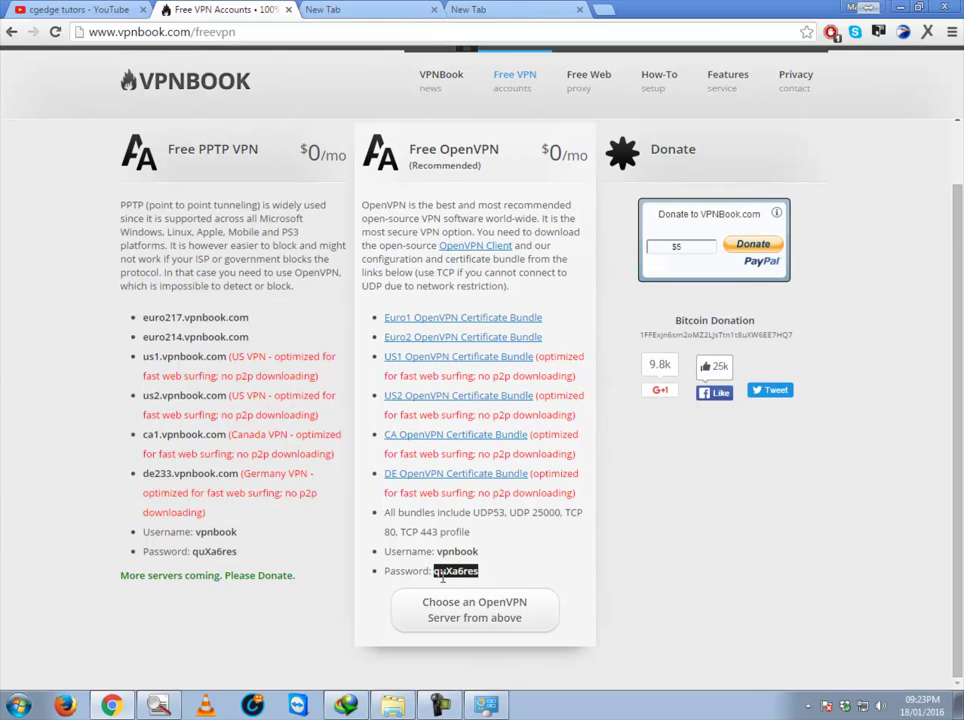
right_click(442, 577)
click(455, 447)
Step: Disconnect the VPNbook connection from the list of network connections
click(868, 708)
right_click(811, 531)
click(806, 565)
click(585, 521)
click(868, 708)
click(845, 530)
click(912, 547)
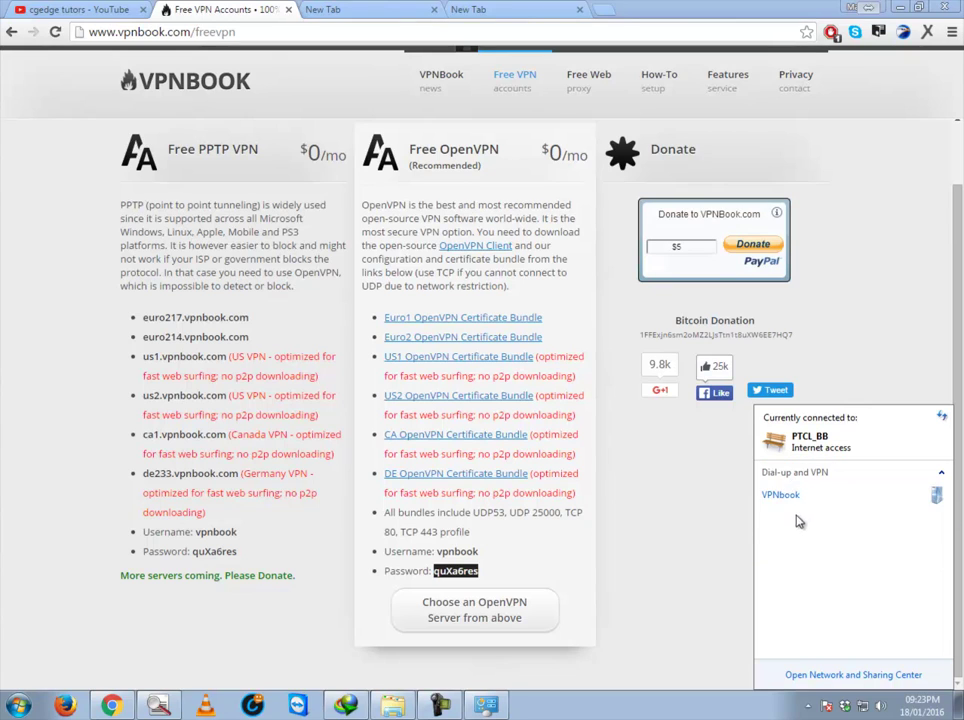
Step: Try to replace the saved password in the VPNbook connection dialog with the copied one
click(820, 495)
click(921, 519)
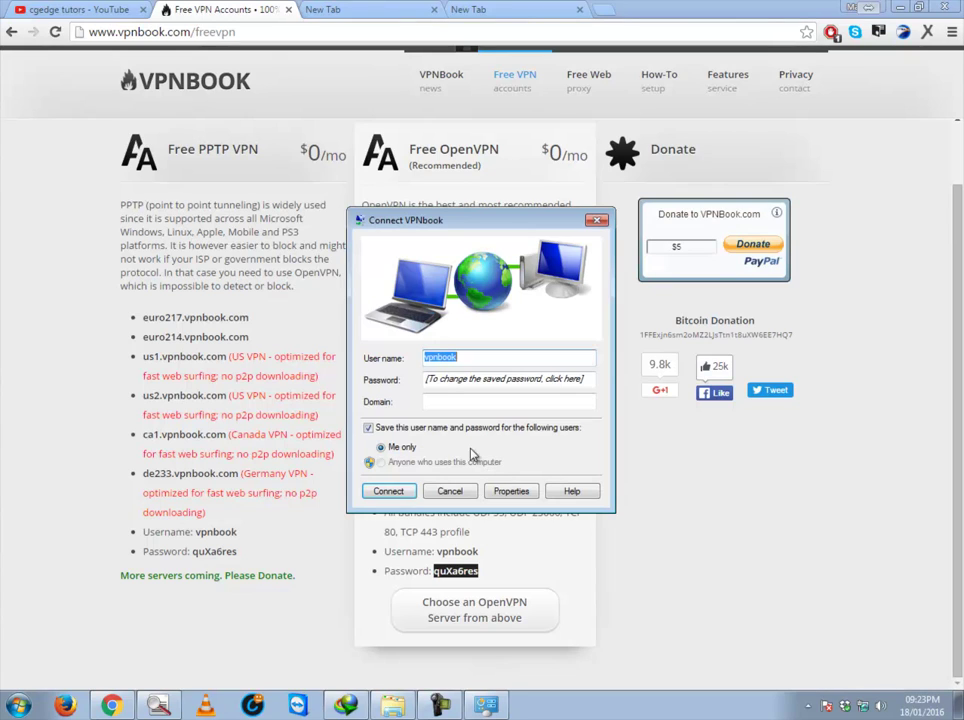
click(432, 380)
right_click(450, 381)
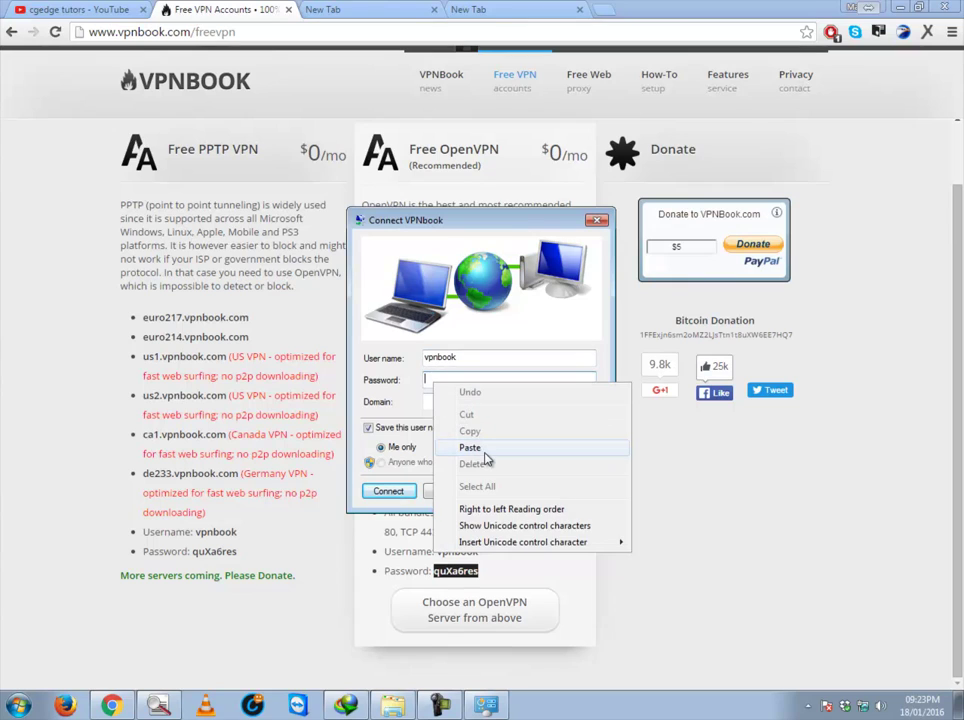
click(485, 458)
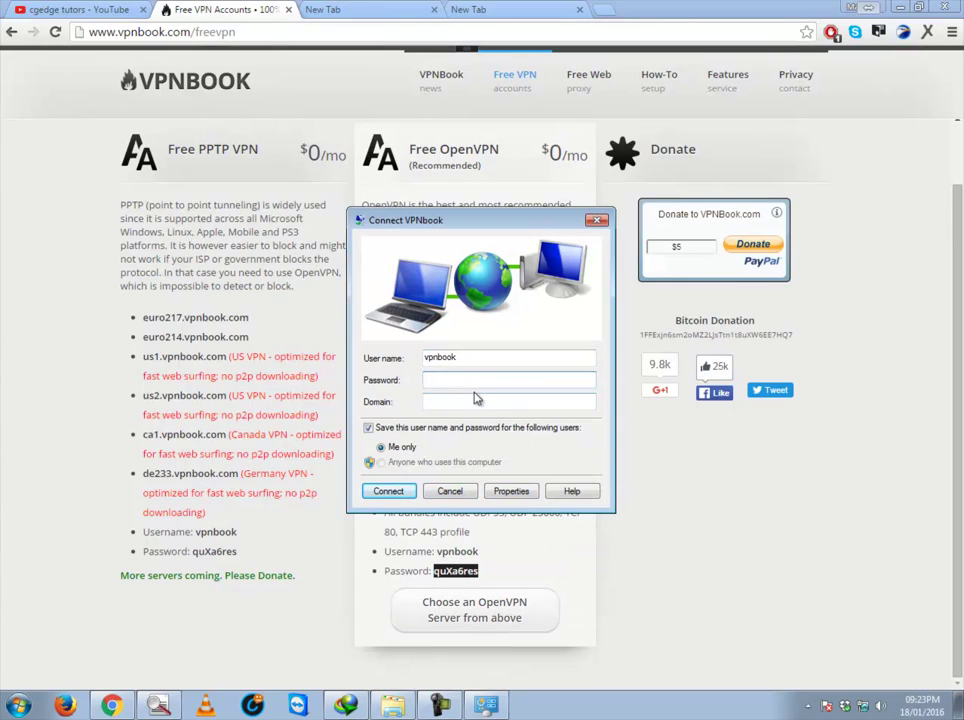
click(450, 491)
Step: Open the list of available network connections
click(862, 706)
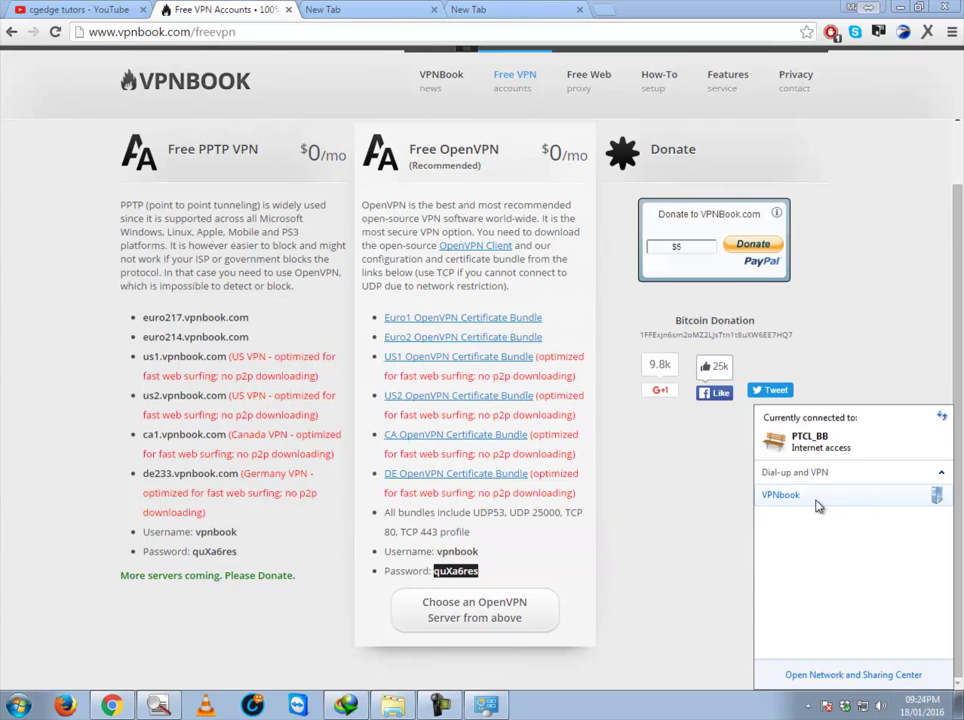